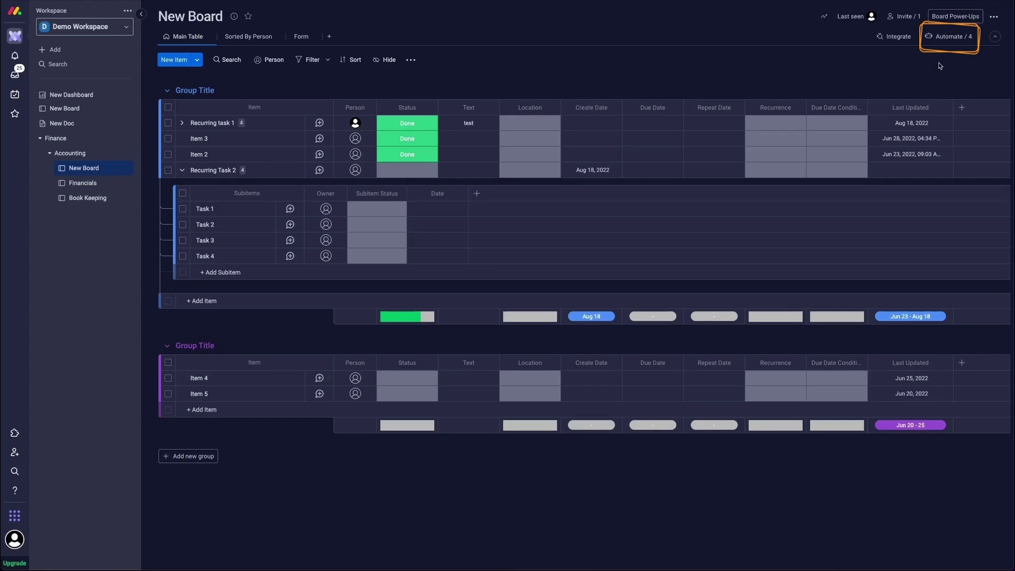
- Start a custom board automation triggered 'When an item is created'
{"action": "left_click", "coordinate": [951, 44]}
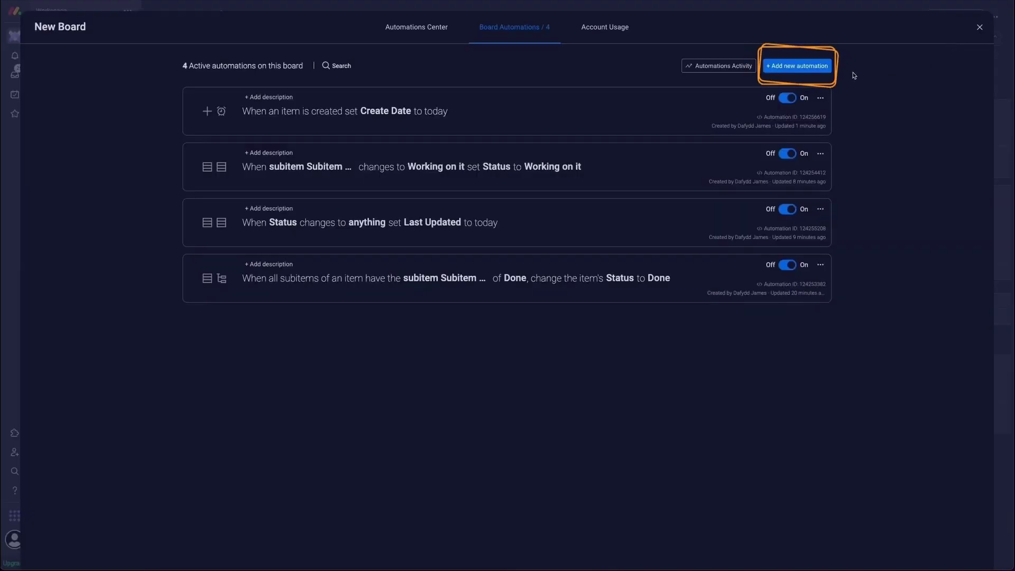
{"action": "left_click", "coordinate": [813, 72]}
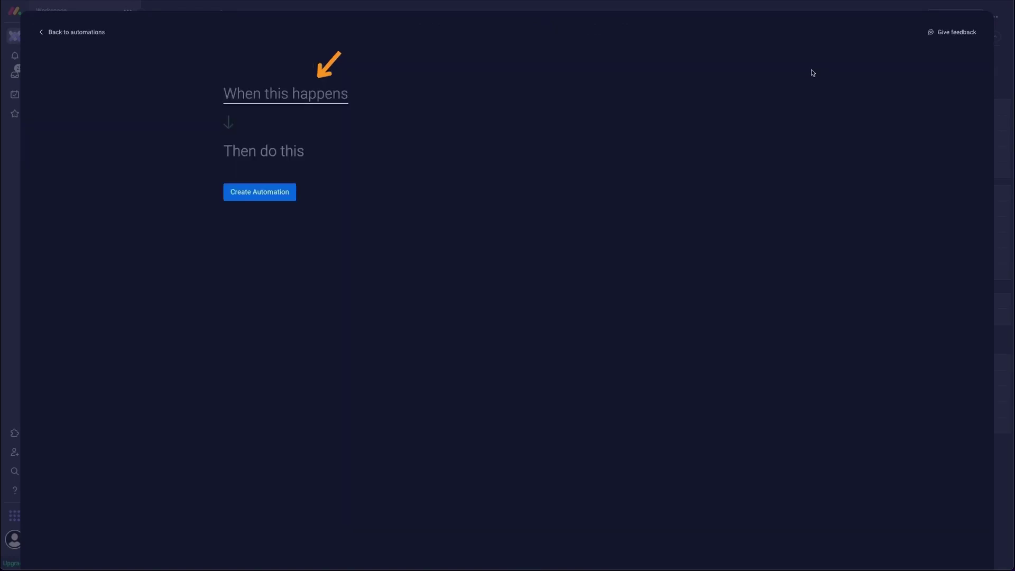
{"action": "left_click", "coordinate": [253, 101]}
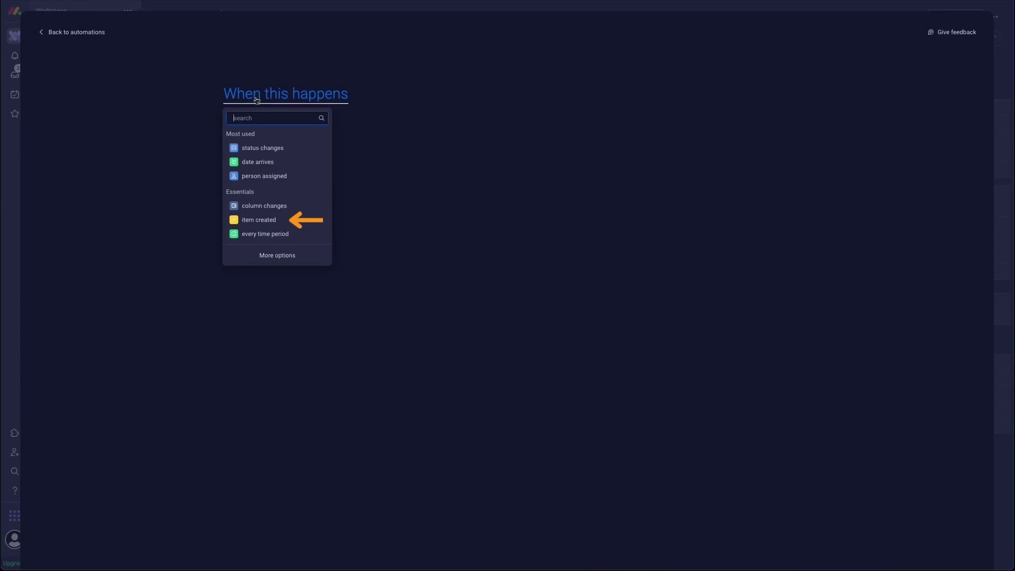
{"action": "left_click", "coordinate": [283, 224]}
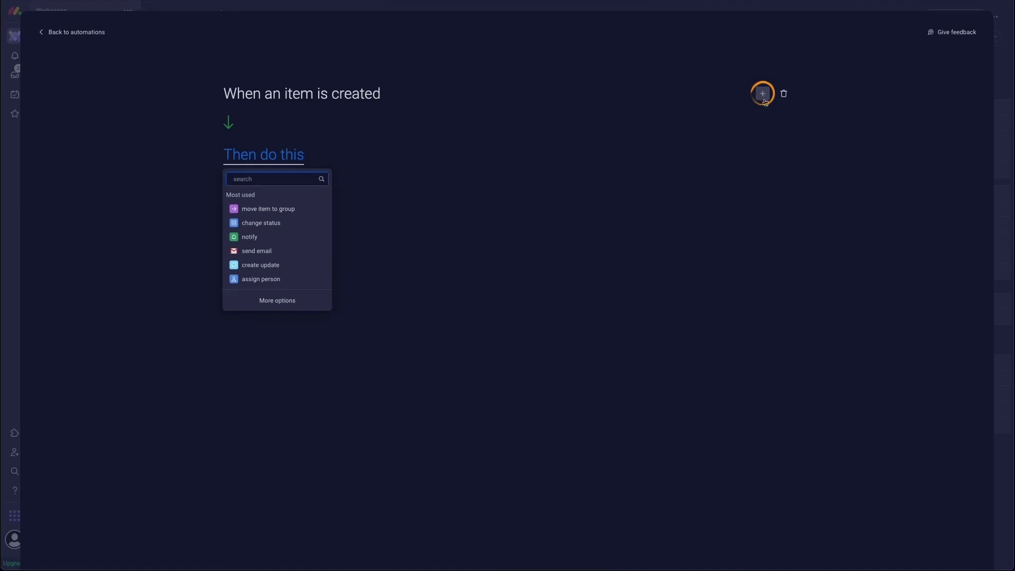
- Add the condition 'only if Due Date Condition is +5 Days' to the automation
{"action": "left_click", "coordinate": [763, 93]}
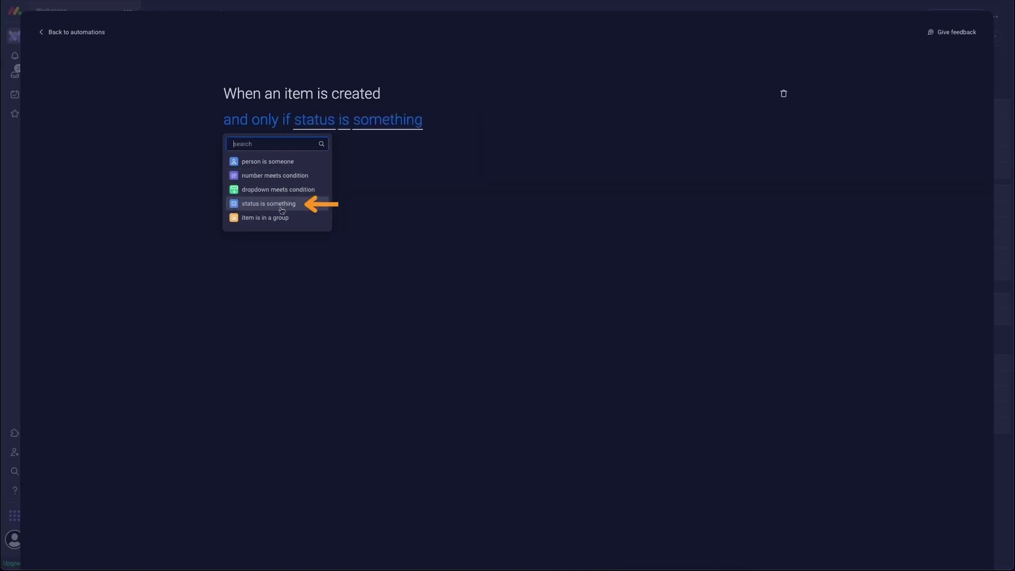
{"action": "left_click", "coordinate": [282, 210]}
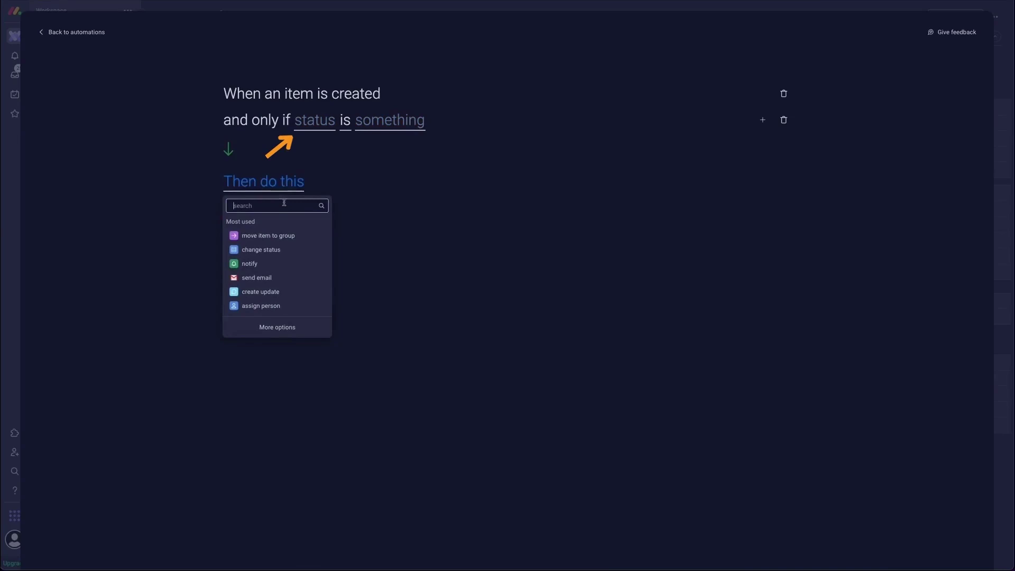
{"action": "left_click", "coordinate": [320, 126]}
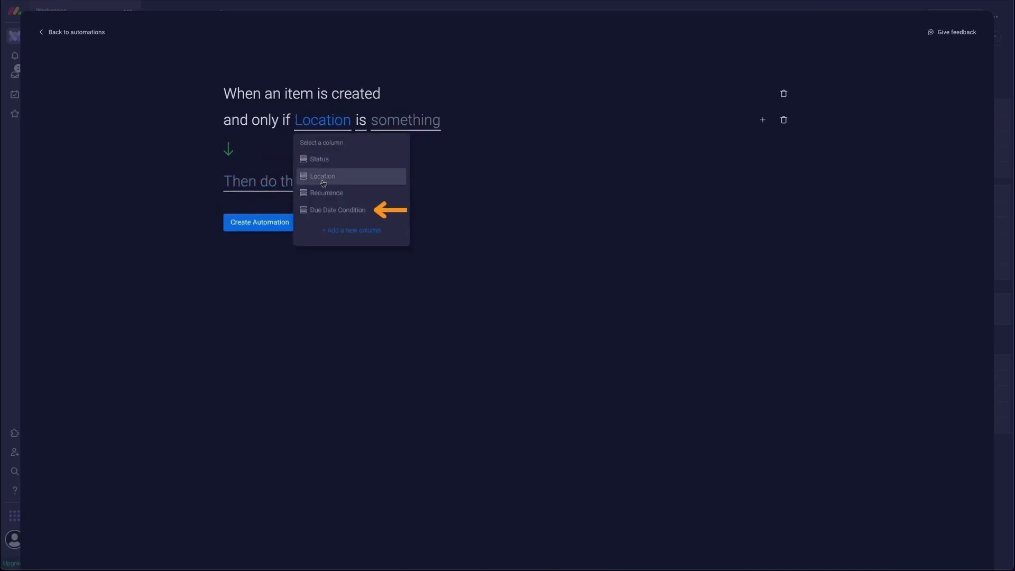
{"action": "left_click", "coordinate": [330, 210]}
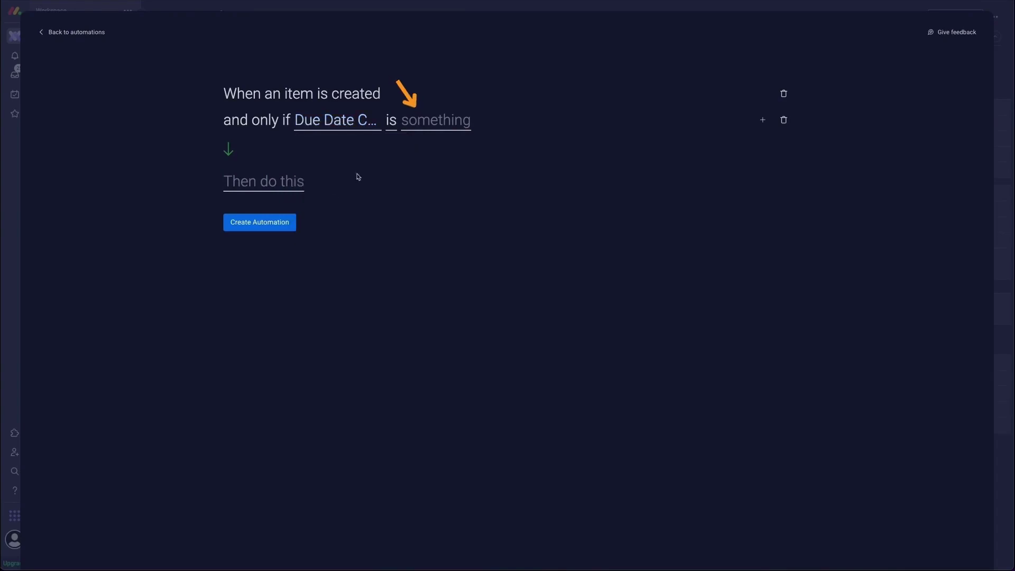
{"action": "left_click", "coordinate": [391, 124]}
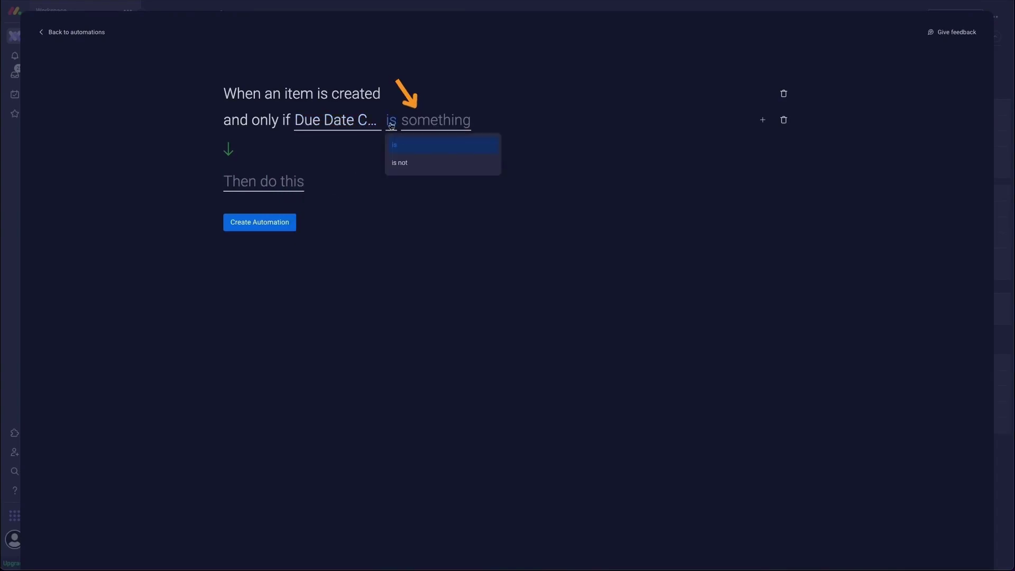
{"action": "left_click", "coordinate": [429, 125]}
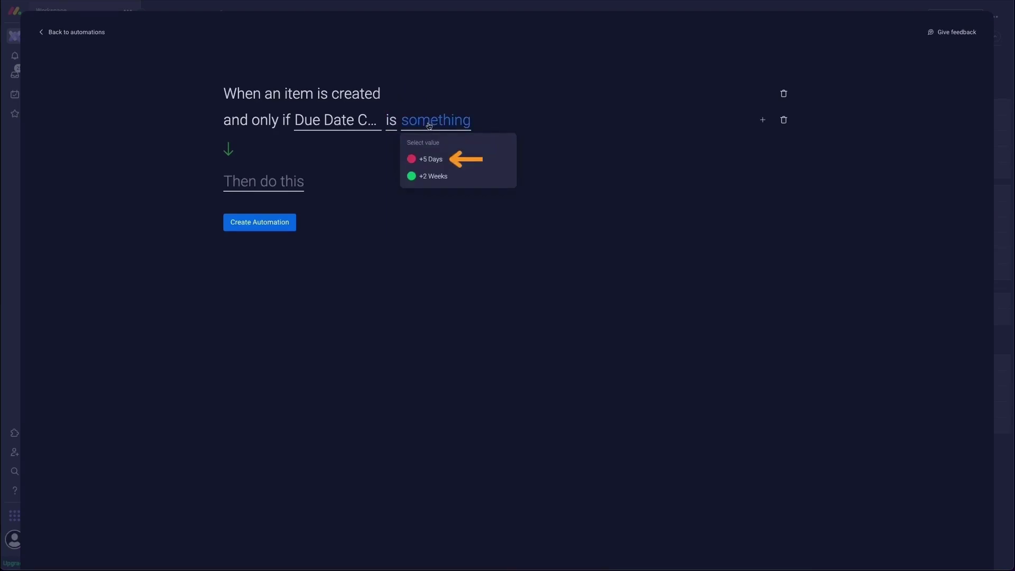
{"action": "left_click", "coordinate": [438, 164]}
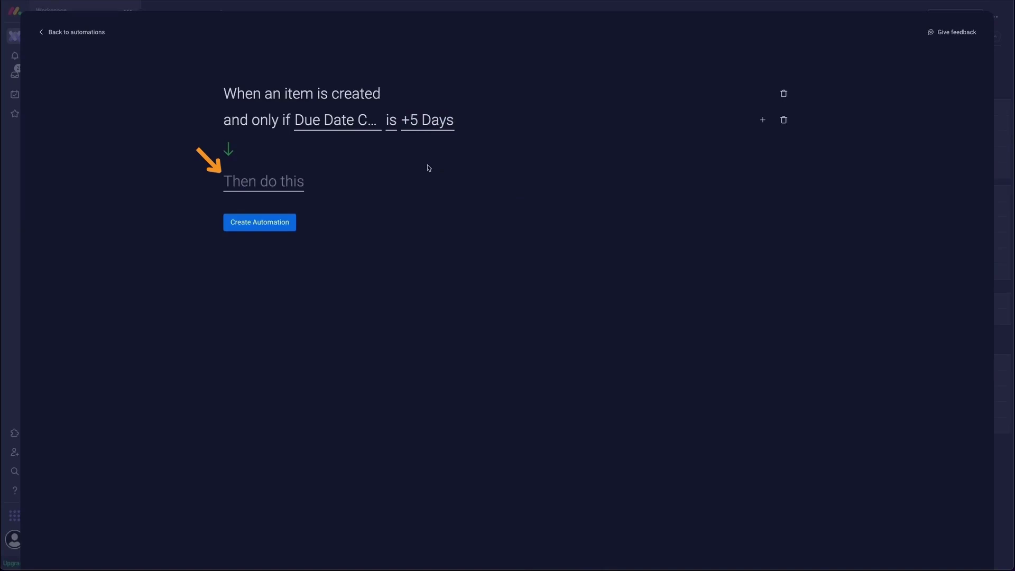
- Add a 'set date' action that sets the Due Date column to today
{"action": "left_click", "coordinate": [288, 184]}
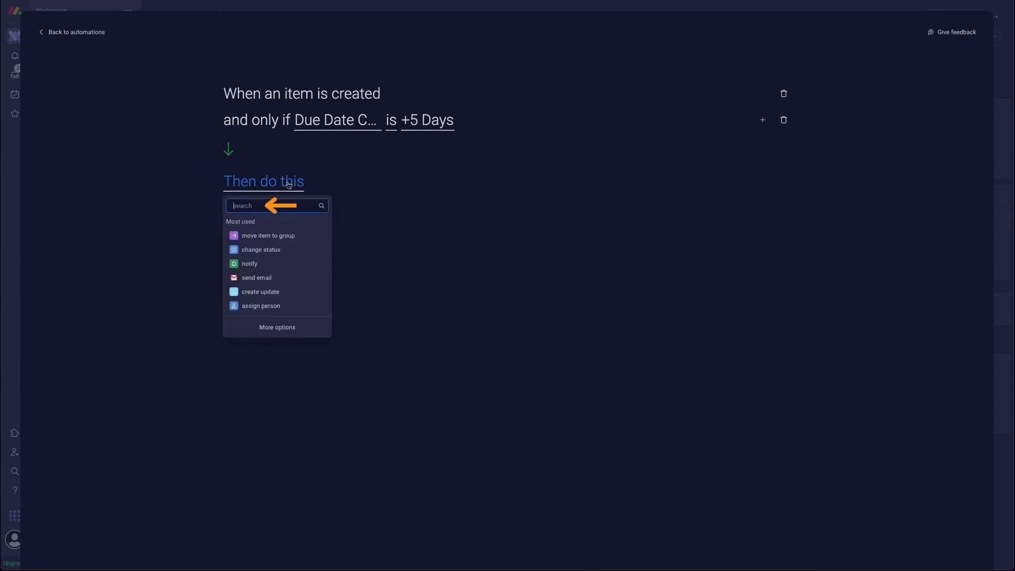
{"action": "type", "text": "set"}
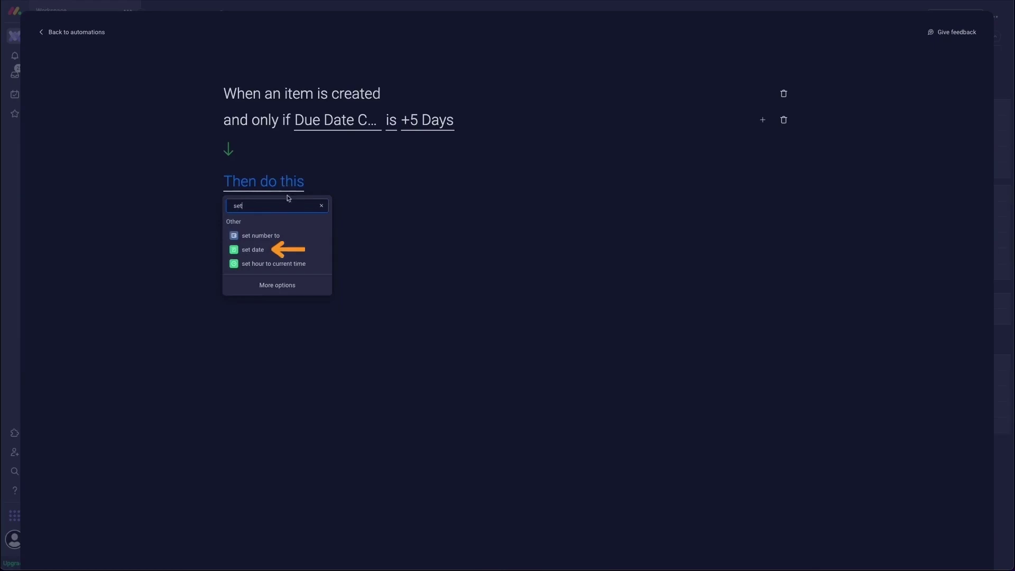
{"action": "left_click", "coordinate": [259, 250]}
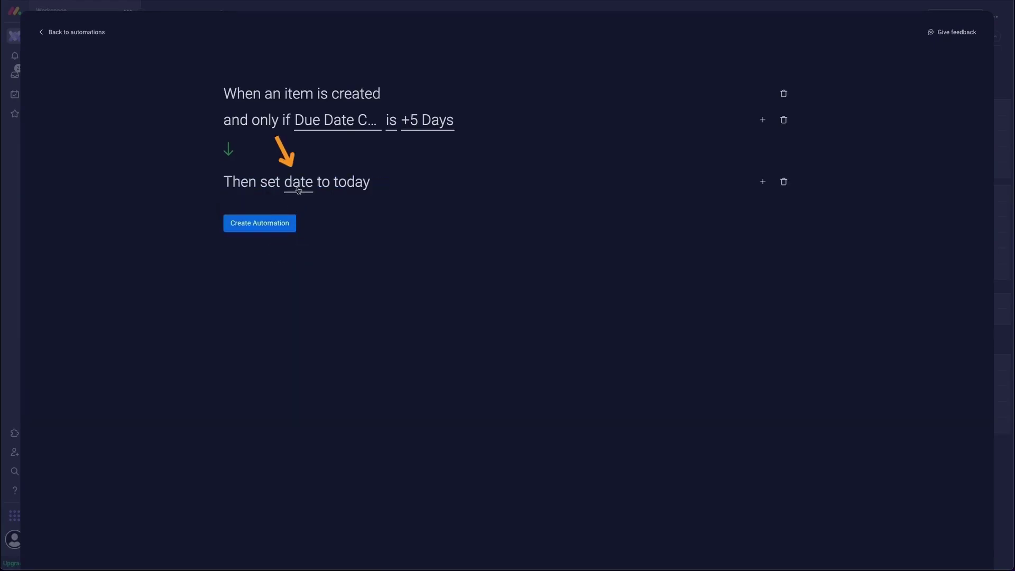
{"action": "left_click", "coordinate": [299, 189]}
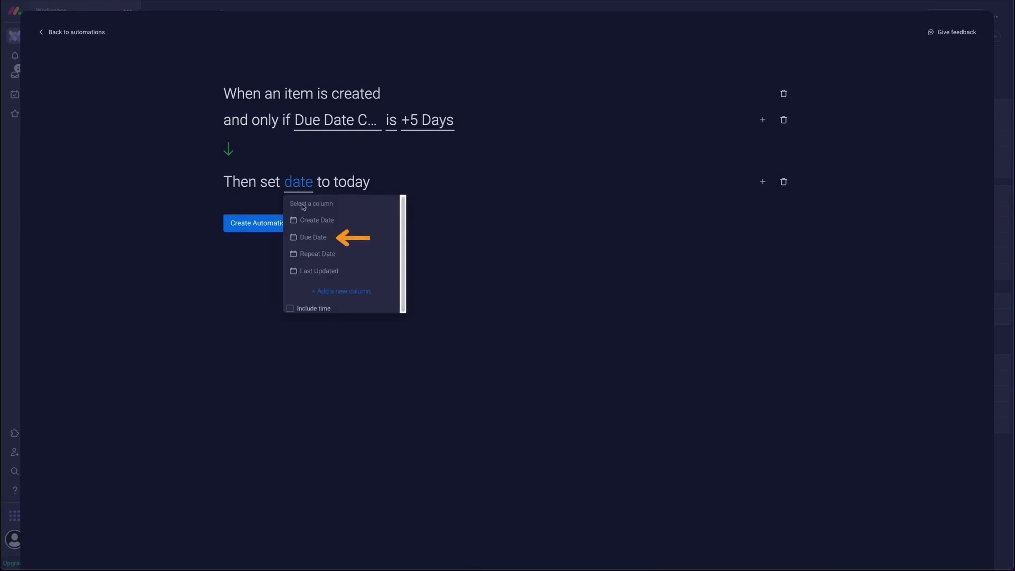
{"action": "left_click", "coordinate": [316, 237]}
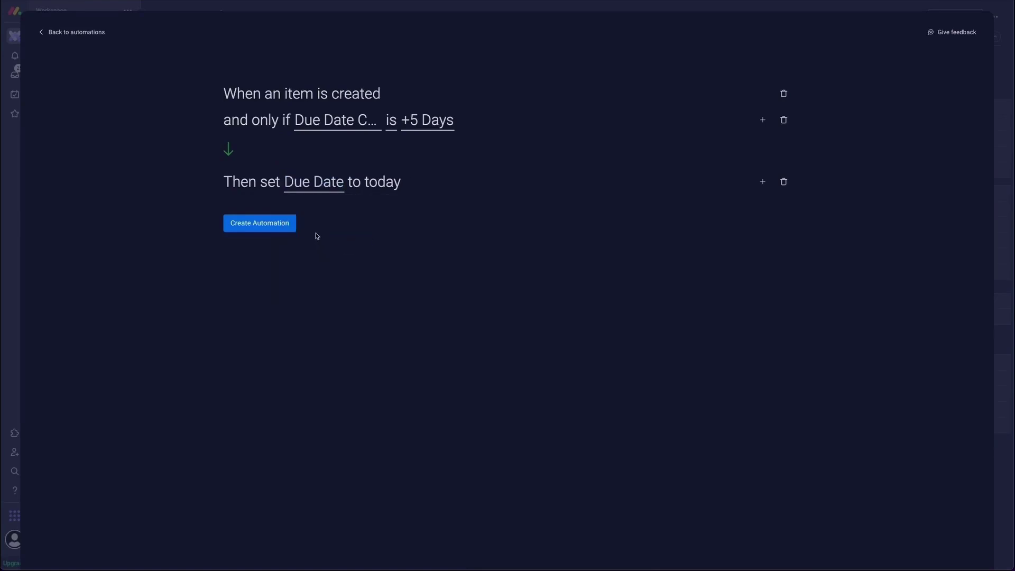
- Add a second 'push date' action that pushes Due Date by 5 days
{"action": "left_click", "coordinate": [763, 182]}
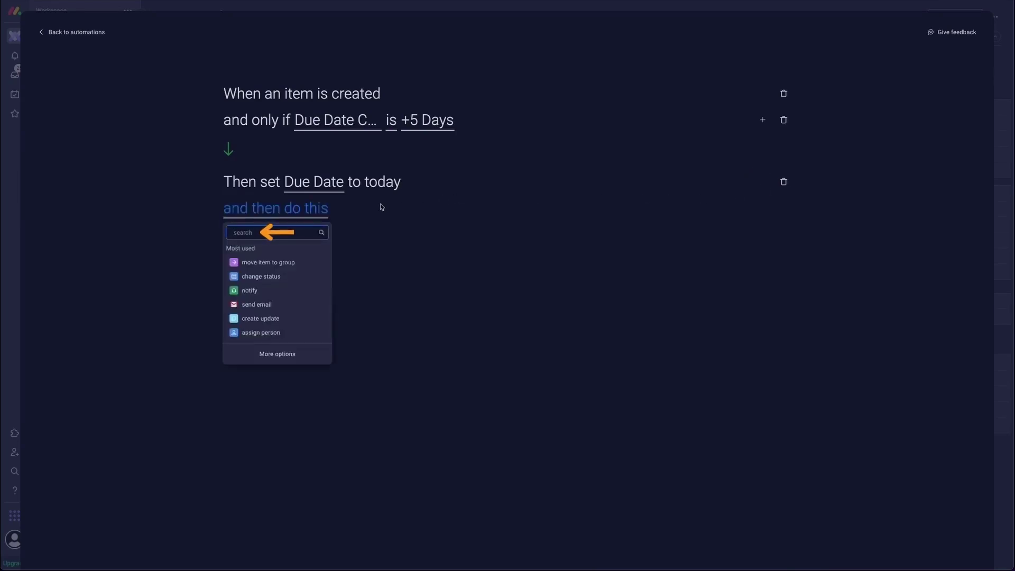
{"action": "type", "text": "push"}
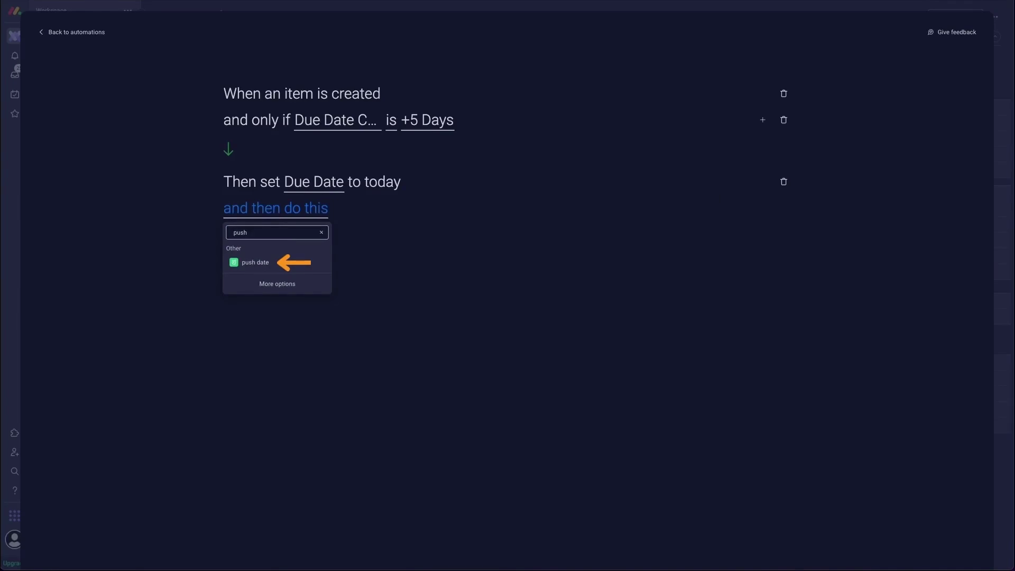
{"action": "left_click", "coordinate": [259, 263]}
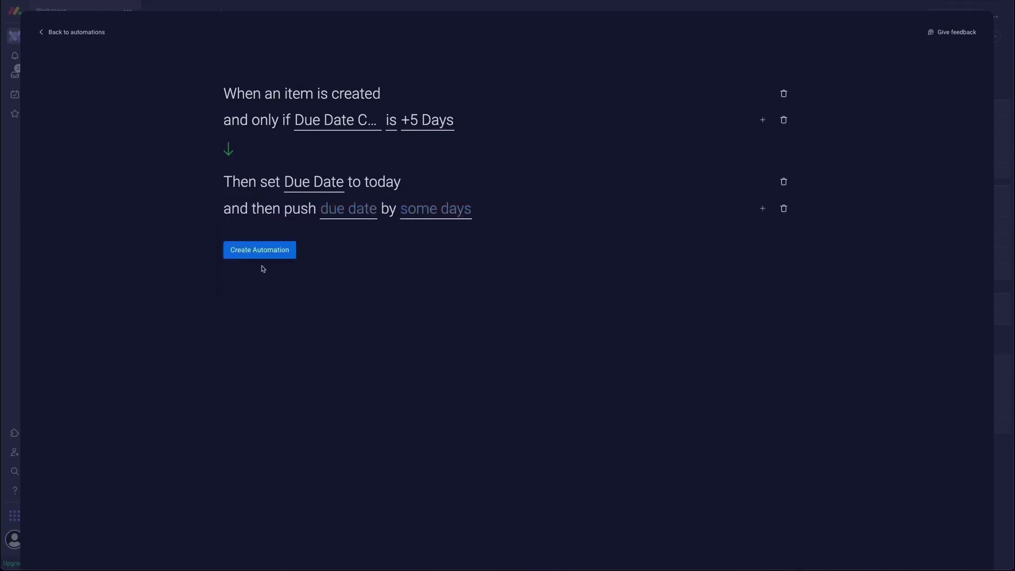
{"action": "left_click", "coordinate": [360, 214]}
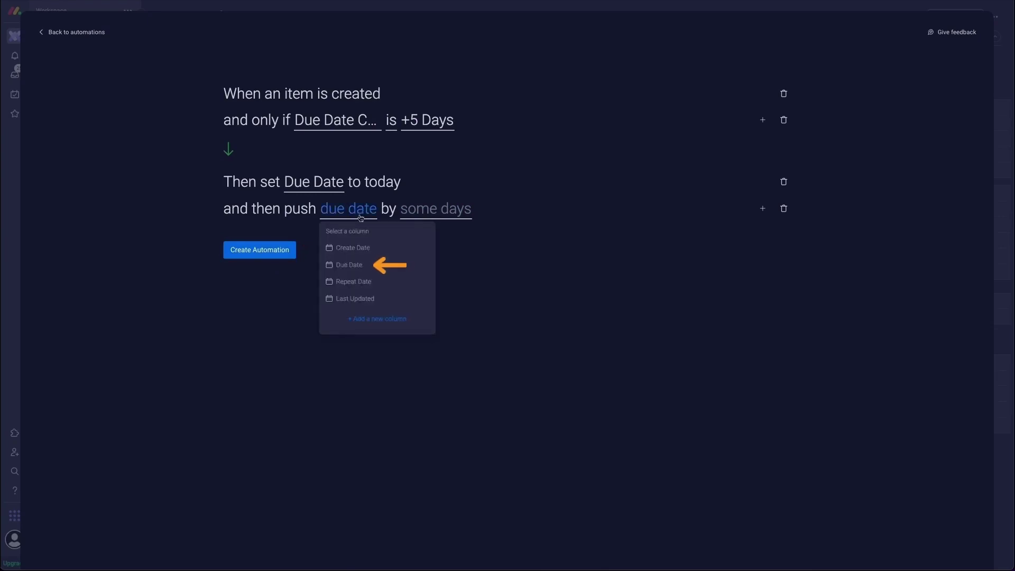
{"action": "left_click", "coordinate": [354, 266]}
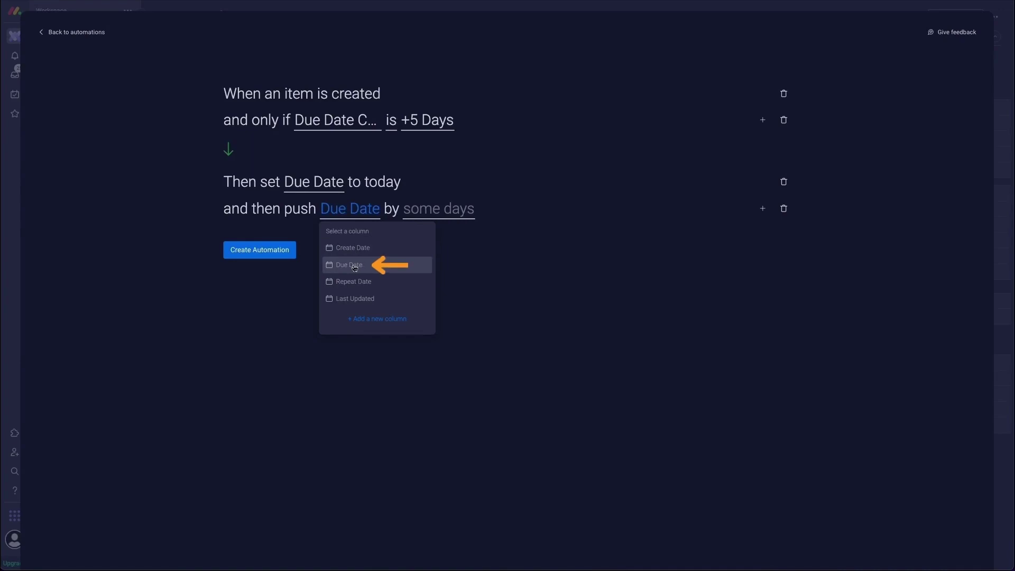
{"action": "left_click", "coordinate": [354, 266]}
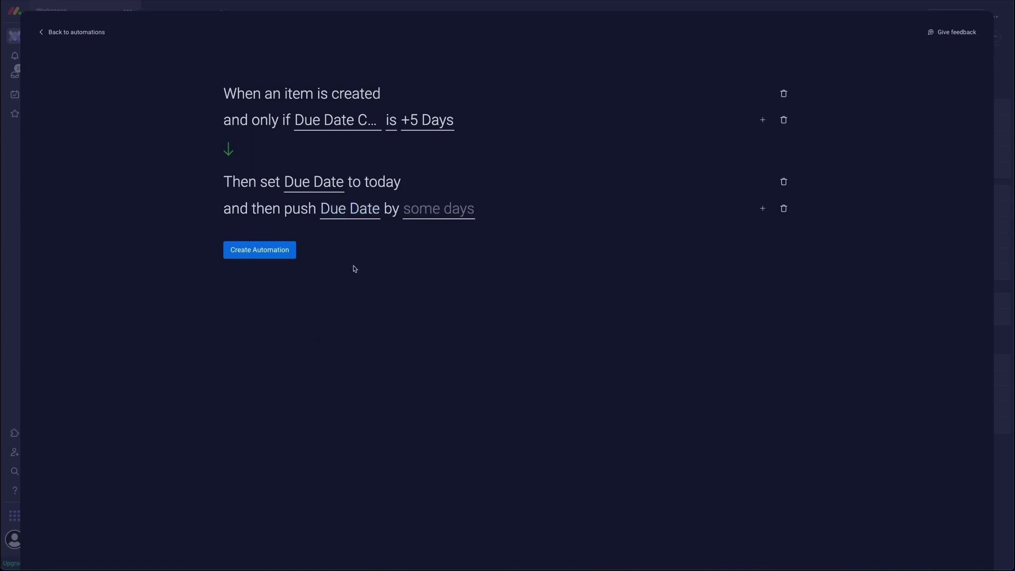
{"action": "left_click", "coordinate": [440, 214]}
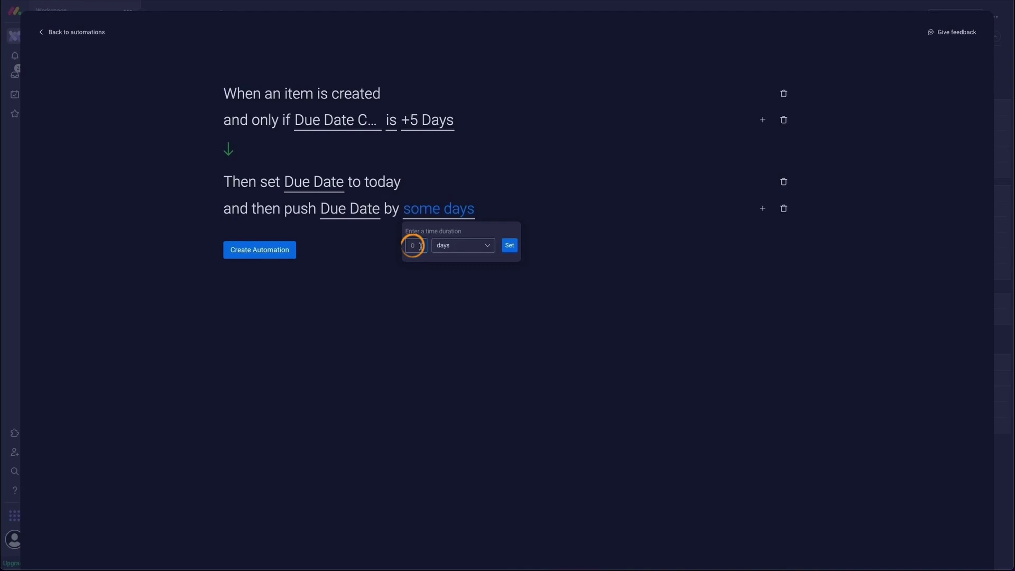
{"action": "type", "text": "5"}
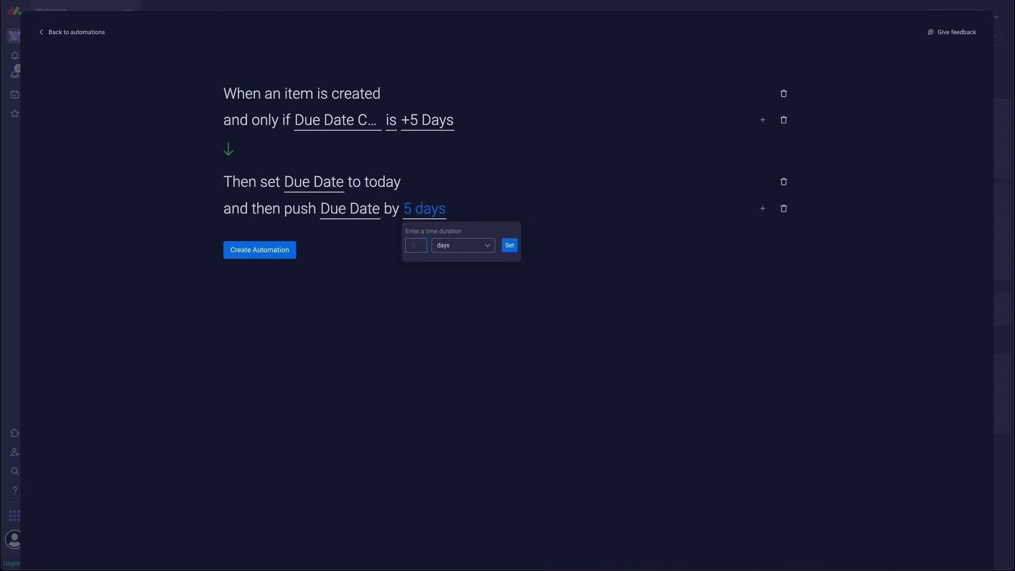
{"action": "left_click", "coordinate": [476, 251]}
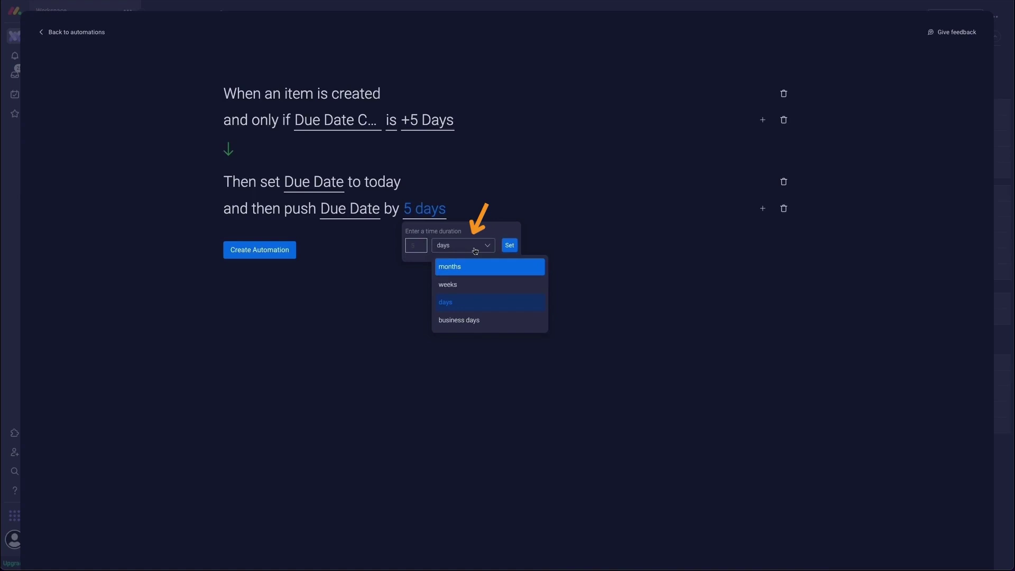
{"action": "left_click", "coordinate": [476, 252]}
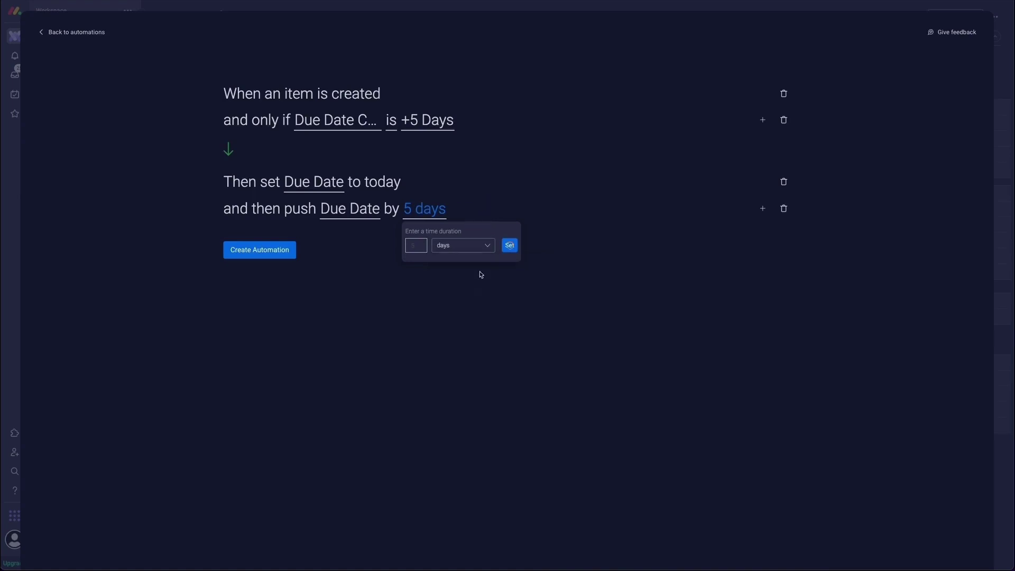
{"action": "left_click", "coordinate": [509, 247]}
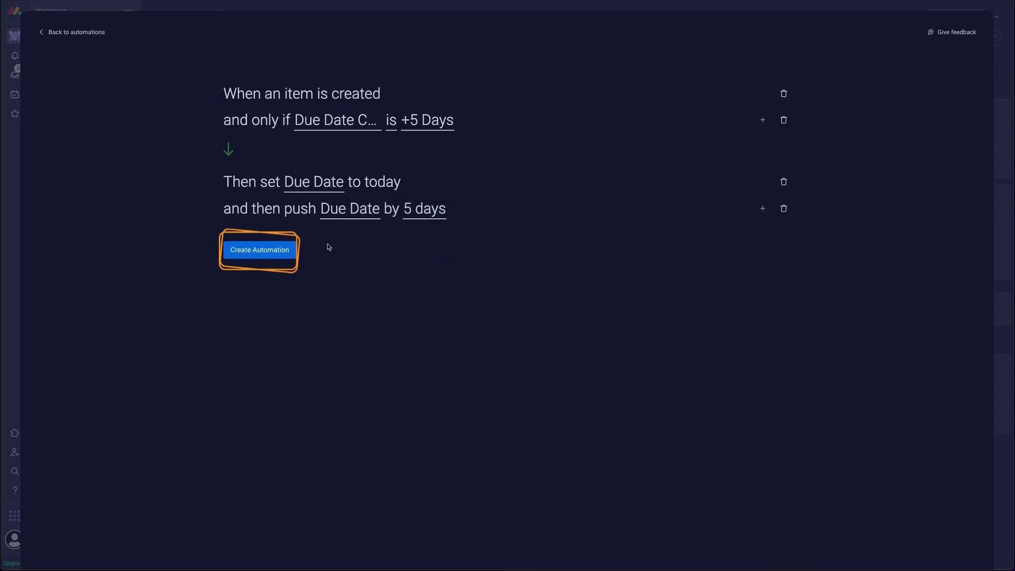
- Create the +5 Days automation and bring up its '...' options menu
{"action": "left_click", "coordinate": [287, 259]}
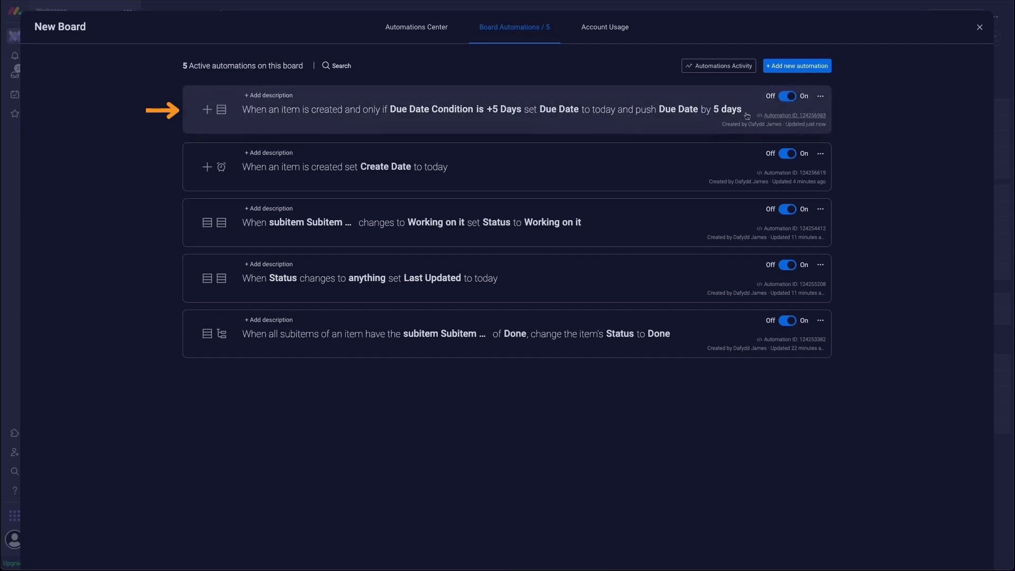
{"action": "left_click", "coordinate": [821, 97]}
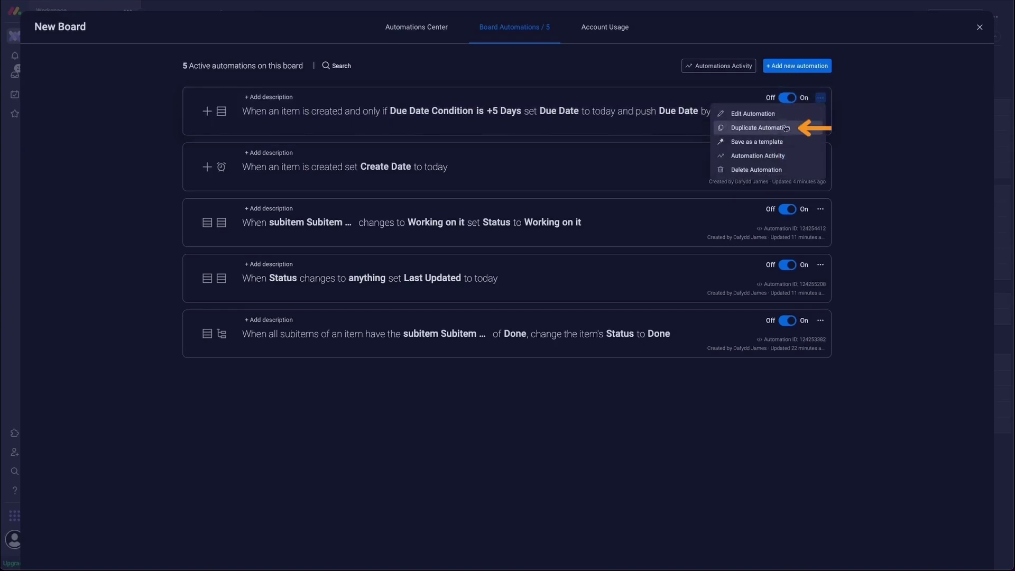
- Duplicate the +5 Days automation and change its condition value to +2 Weeks
{"action": "left_click", "coordinate": [784, 129]}
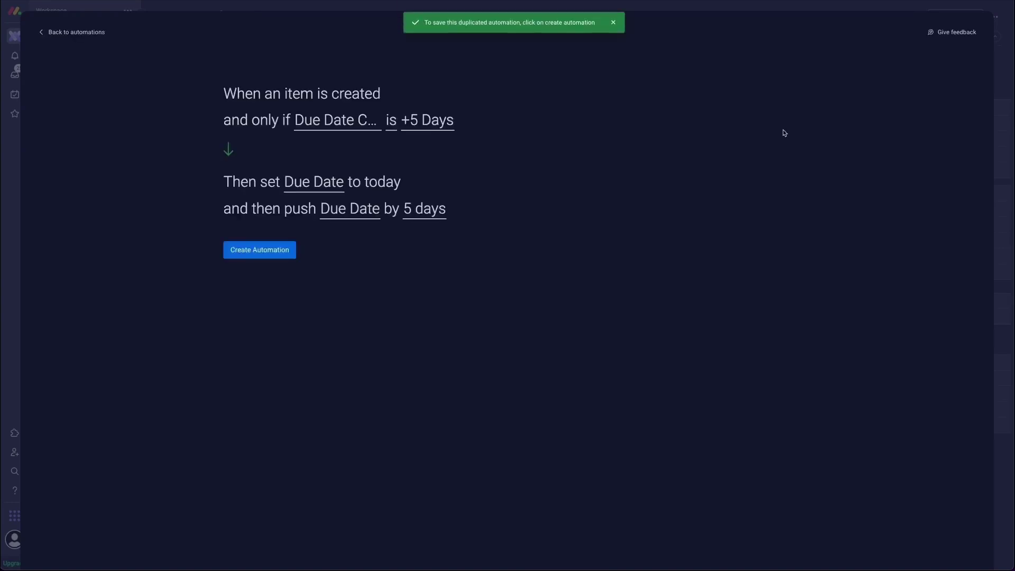
{"action": "left_click", "coordinate": [433, 124]}
{"action": "left_click", "coordinate": [447, 181]}
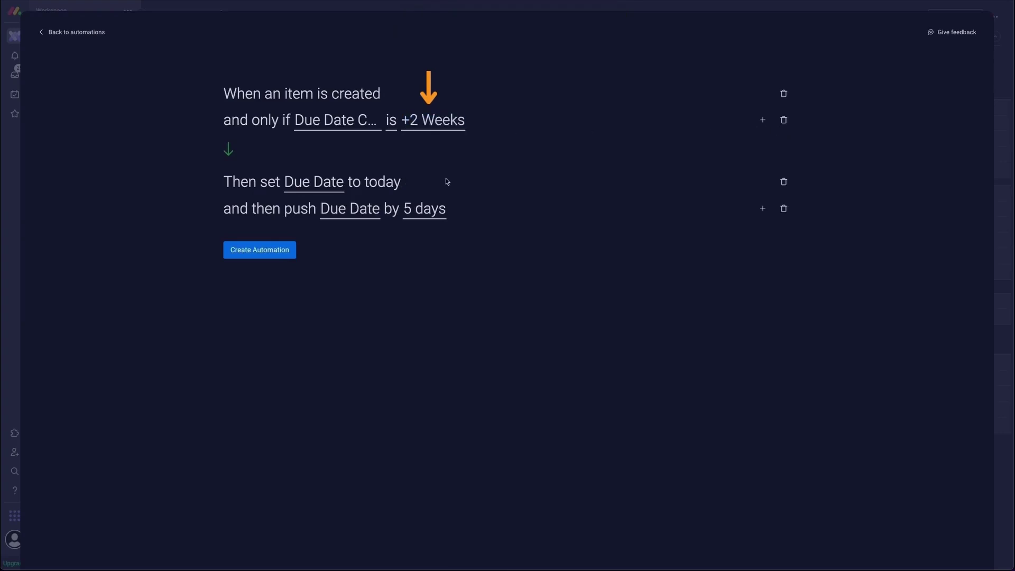
- Change the push duration to 2 weeks and create the +2 Weeks automation
{"action": "left_click", "coordinate": [423, 212]}
{"action": "left_click", "coordinate": [414, 246]}
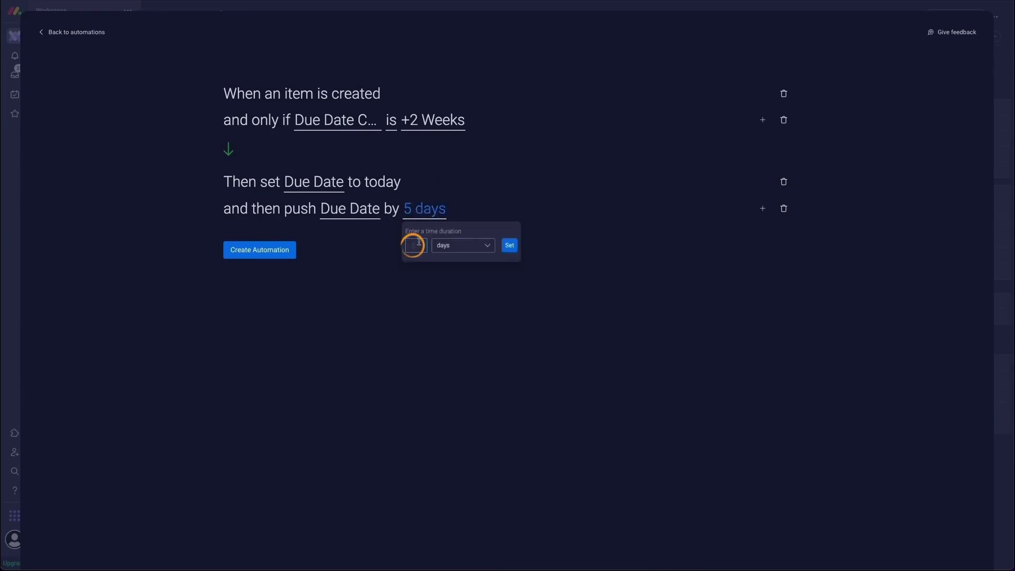
{"action": "type", "text": "2"}
{"action": "left_click", "coordinate": [488, 250]}
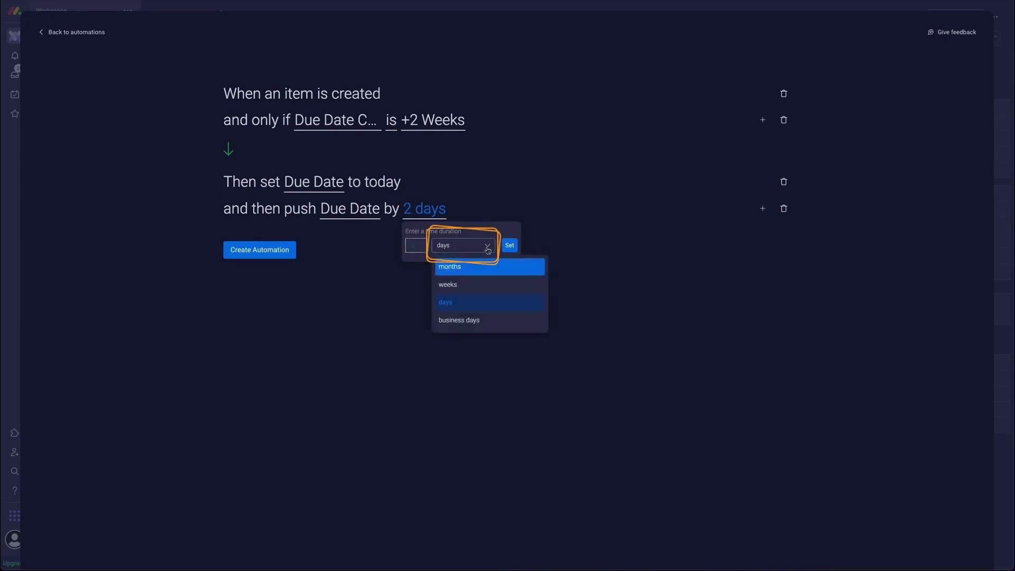
{"action": "left_click", "coordinate": [480, 286]}
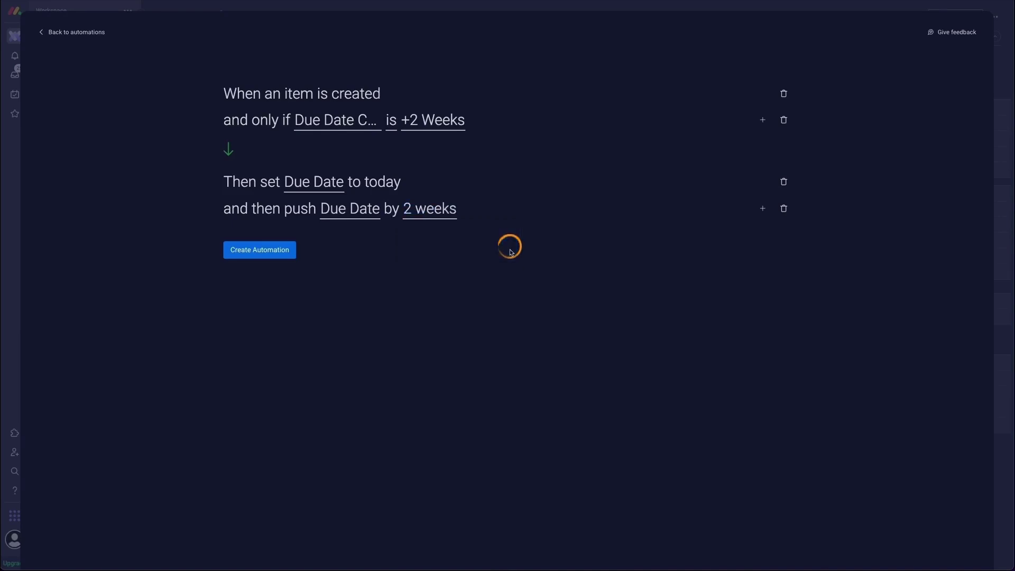
{"action": "left_click", "coordinate": [290, 254]}
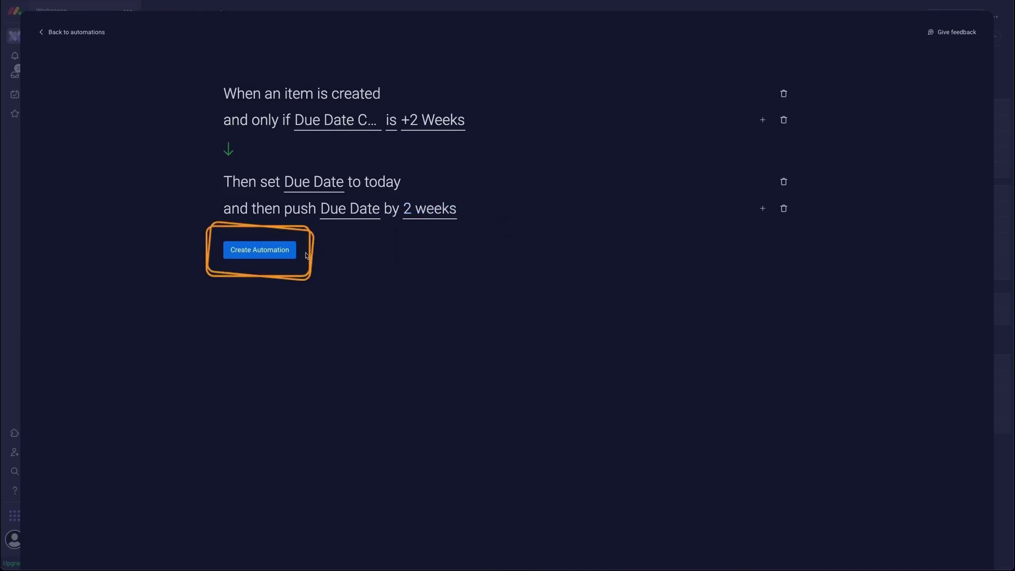
{"action": "left_click", "coordinate": [268, 258]}
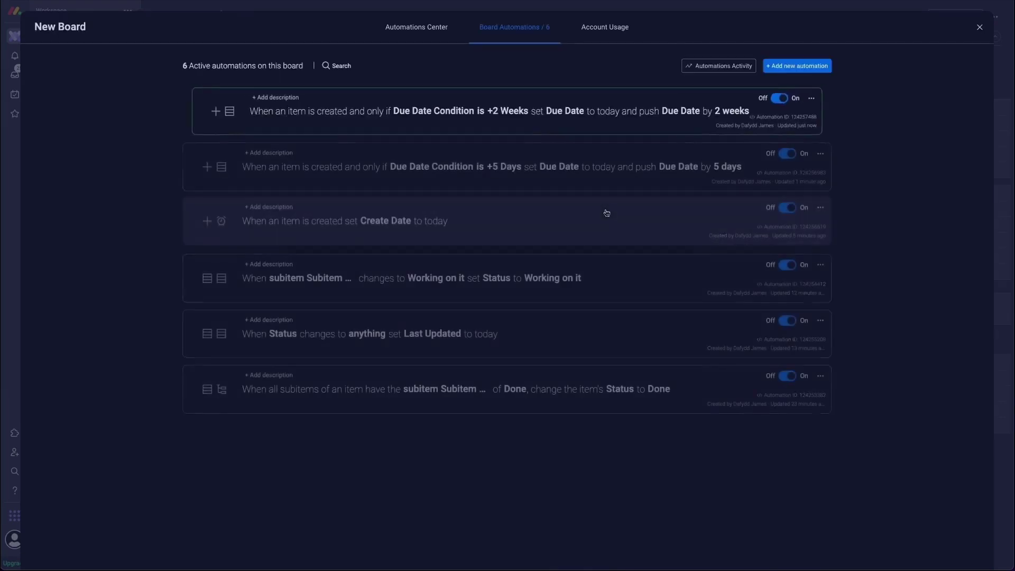
- Back on the board, set Recurring task 1's Due Date Condition to +5 Days
{"action": "left_click", "coordinate": [980, 28]}
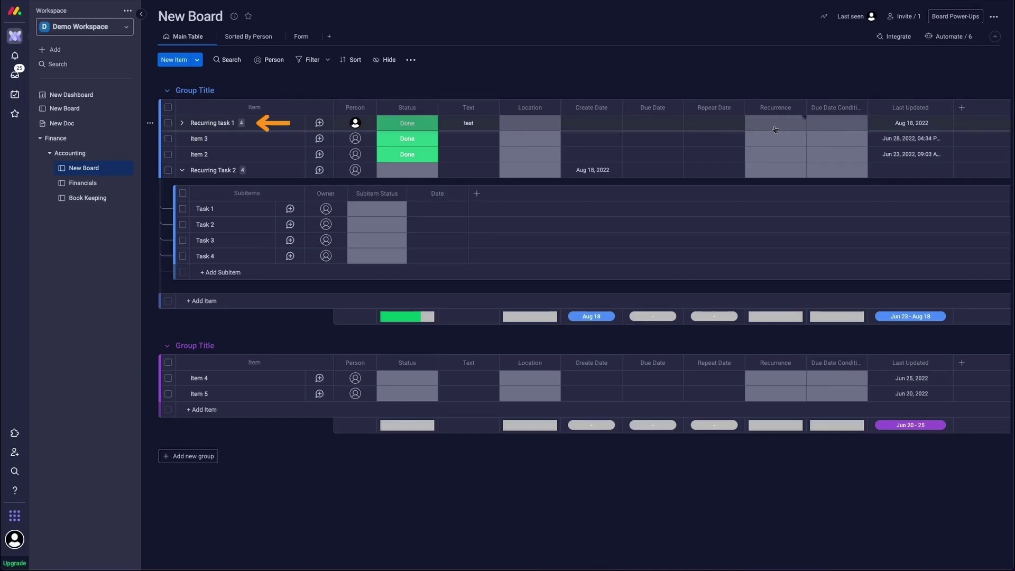
{"action": "left_click", "coordinate": [831, 125]}
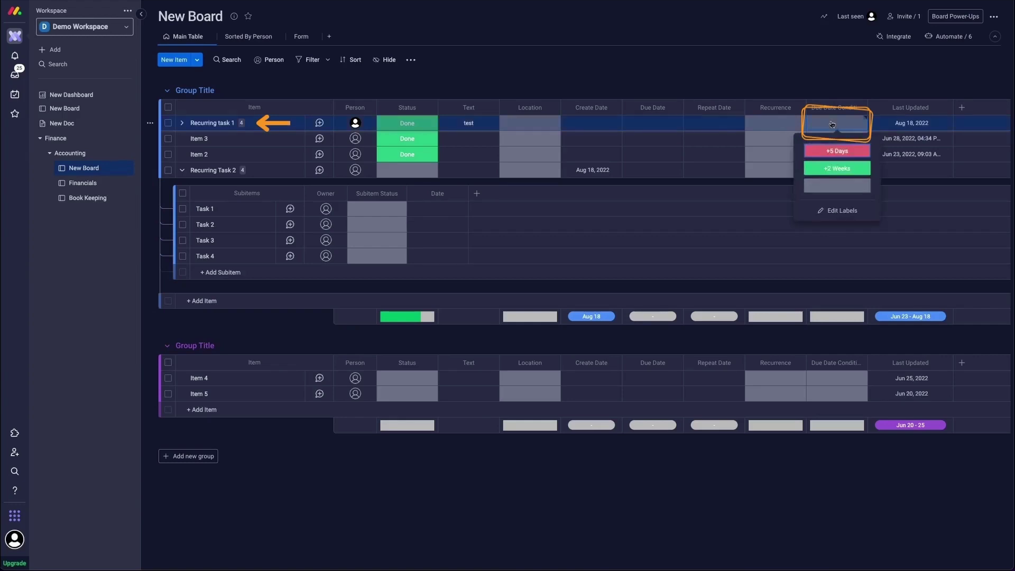
{"action": "left_click", "coordinate": [837, 150]}
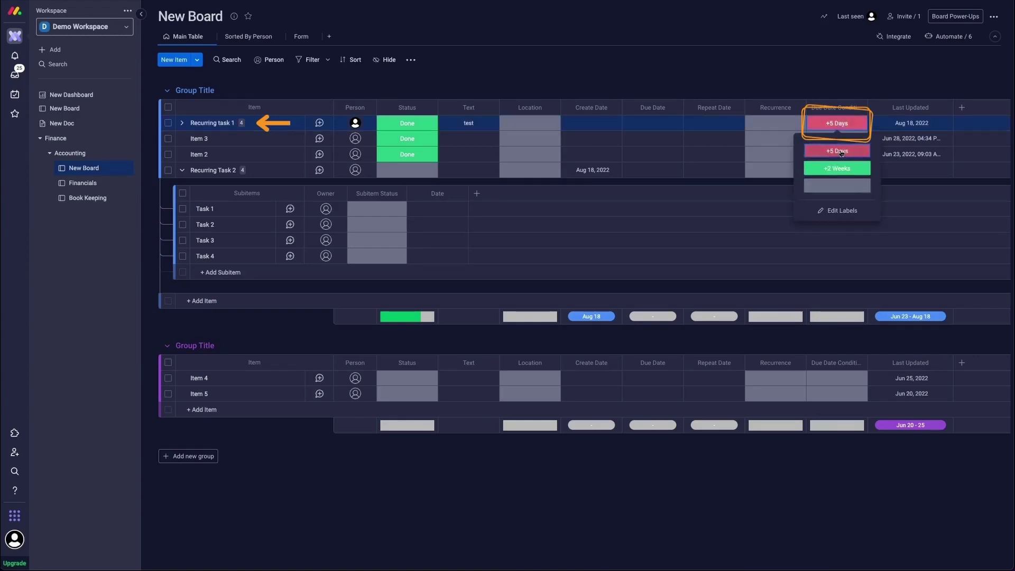
- Duplicate Recurring task 1 without its updates
{"action": "left_click", "coordinate": [169, 124]}
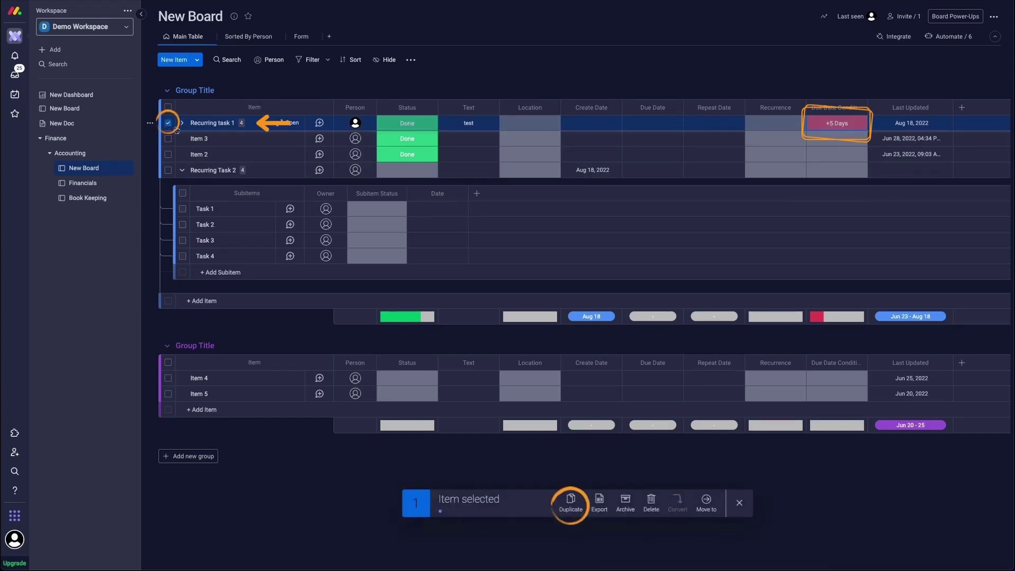
{"action": "left_click", "coordinate": [572, 505]}
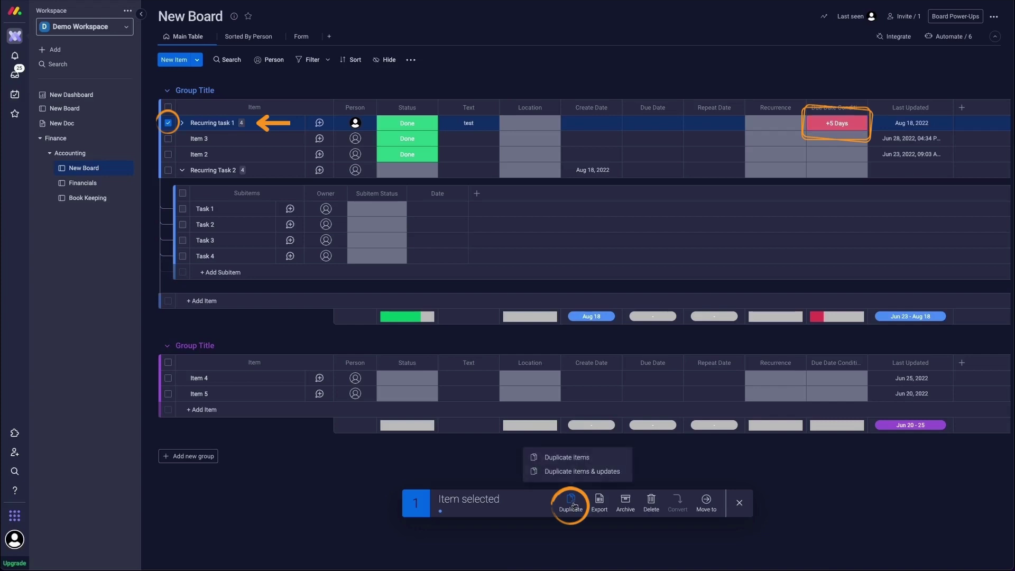
{"action": "left_click", "coordinate": [577, 457]}
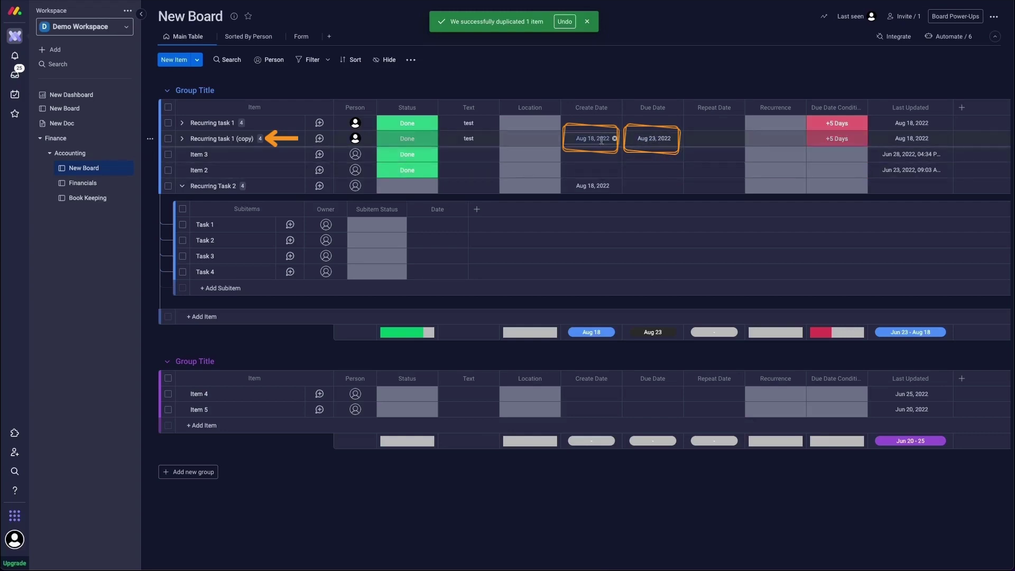
- Set Recurring Task 2's Due Date Condition to +2 Weeks and duplicate it without updates
{"action": "left_click", "coordinate": [833, 186]}
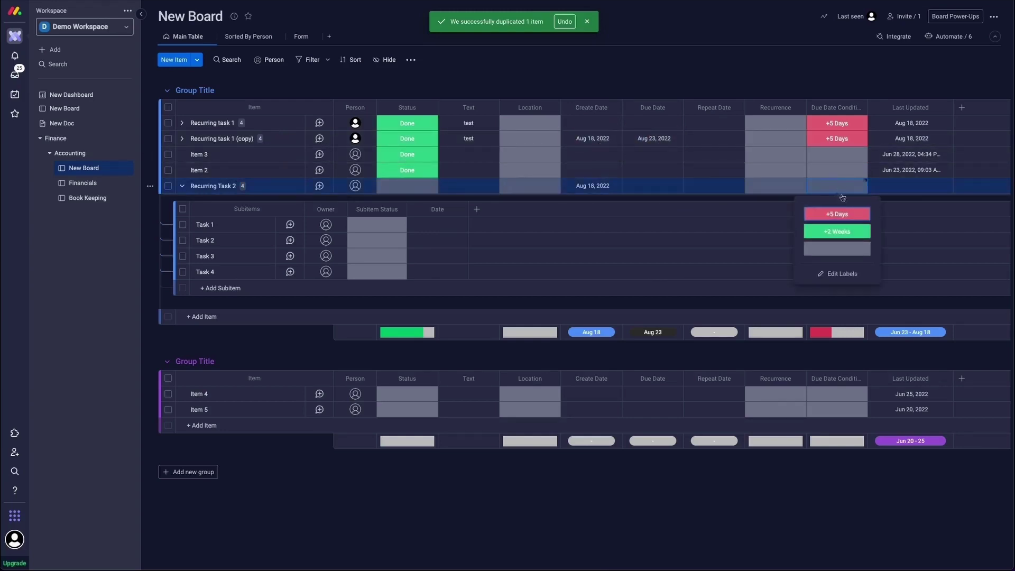
{"action": "left_click", "coordinate": [837, 231]}
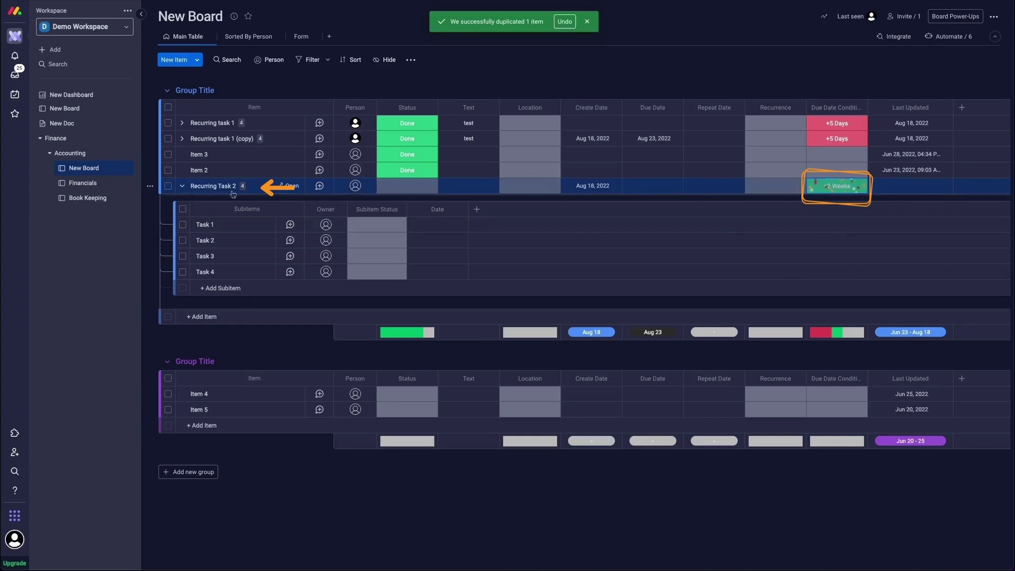
{"action": "left_click", "coordinate": [168, 185]}
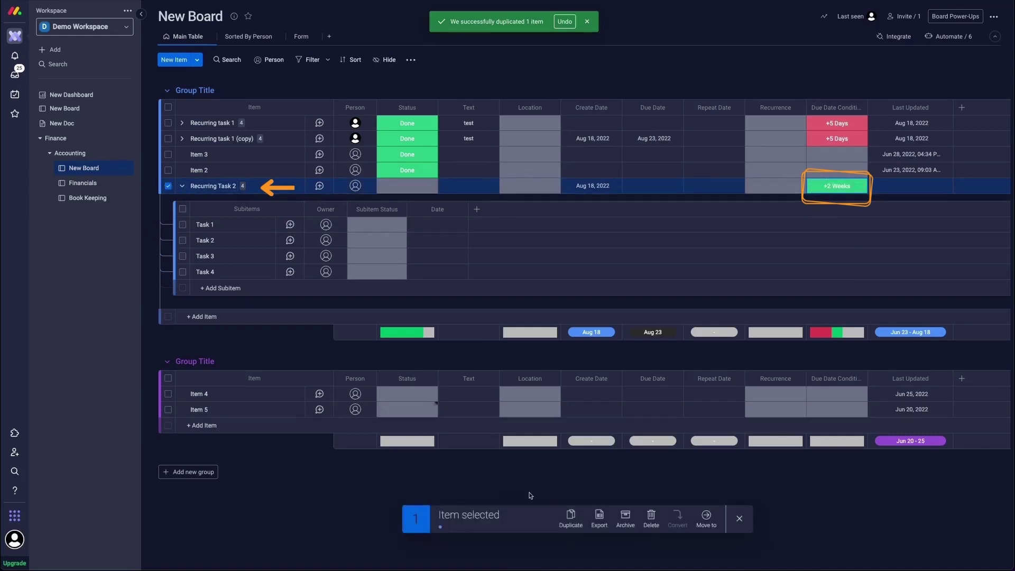
{"action": "left_click", "coordinate": [571, 521]}
{"action": "left_click", "coordinate": [582, 488]}
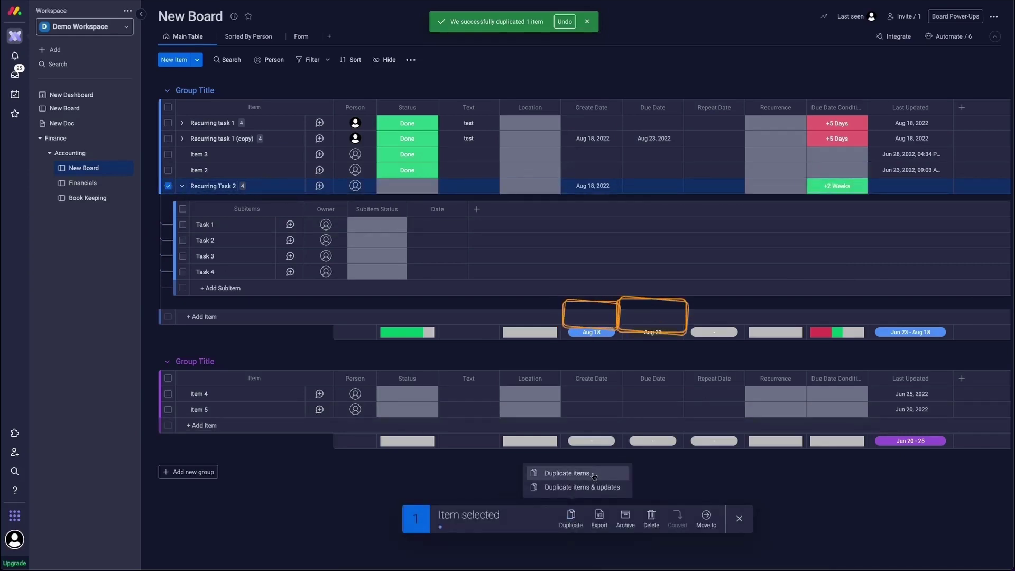